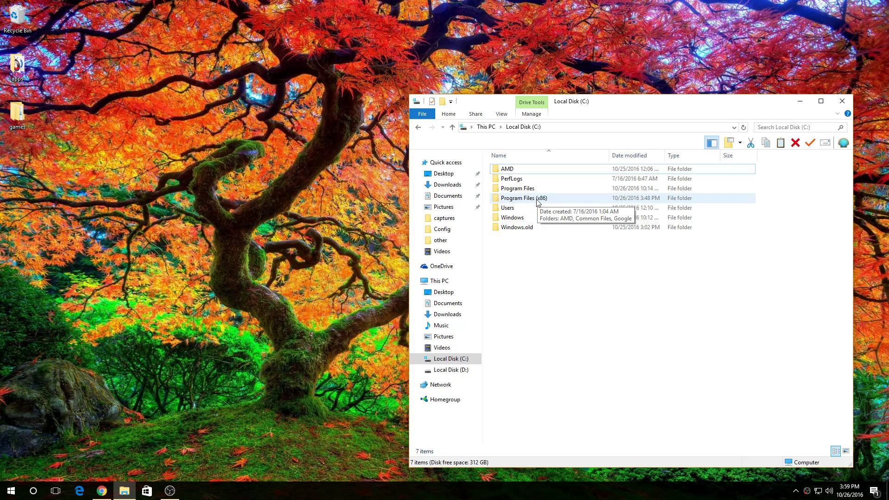
# Go through Program Files (x86) and Origin Games to The Sims 2 Ultimate Collection's Fun with Pets folder.
pyautogui.doubleClick(538, 199)
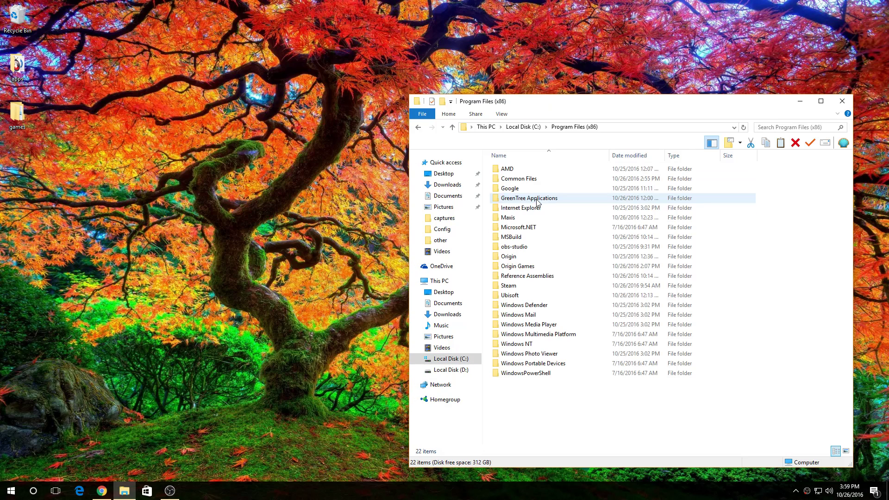
pyautogui.doubleClick(549, 269)
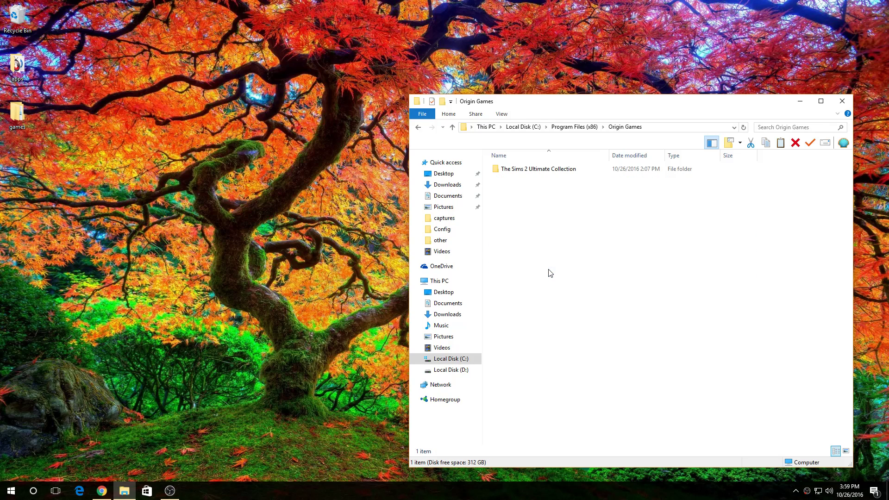
pyautogui.click(534, 175)
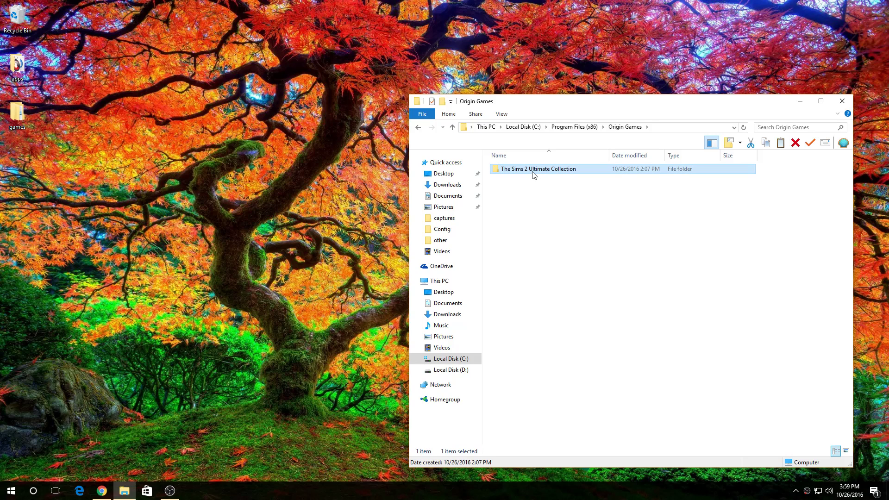
pyautogui.doubleClick(534, 175)
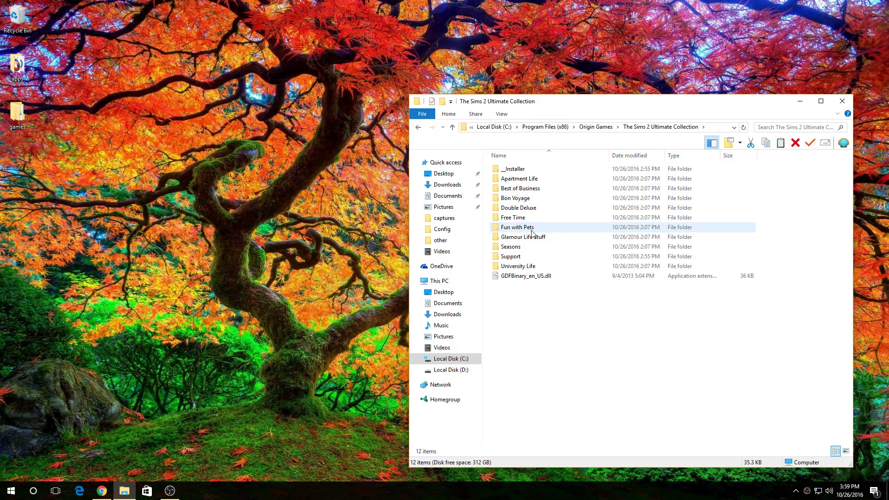
pyautogui.doubleClick(532, 232)
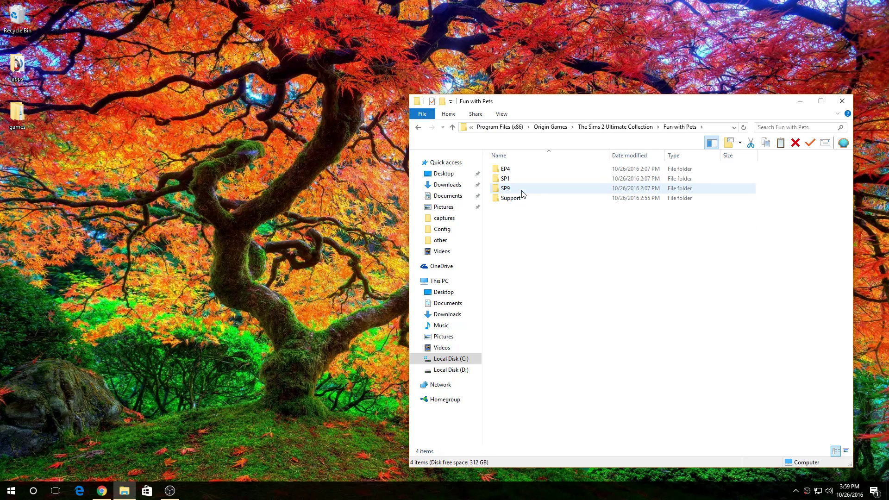
# Open SP9\TSData\Res\Config and load the Graphics Rules file in WordPad.
pyautogui.moveTo(522, 192)
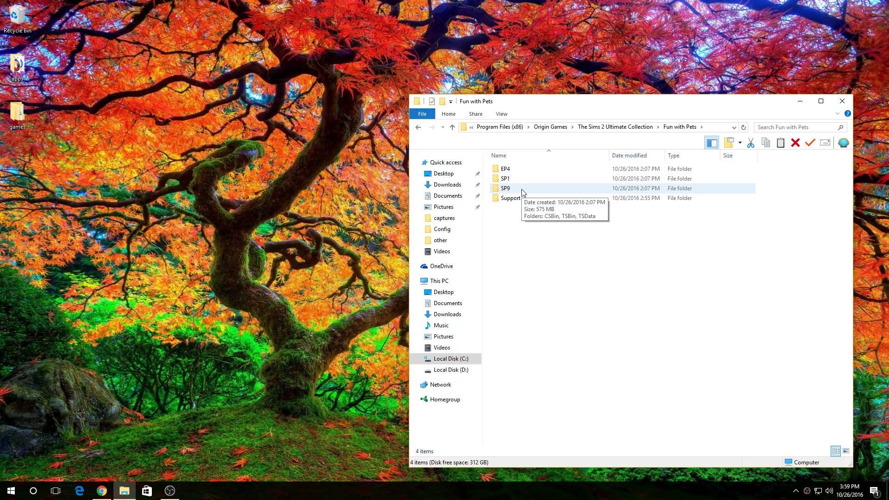
pyautogui.doubleClick(522, 190)
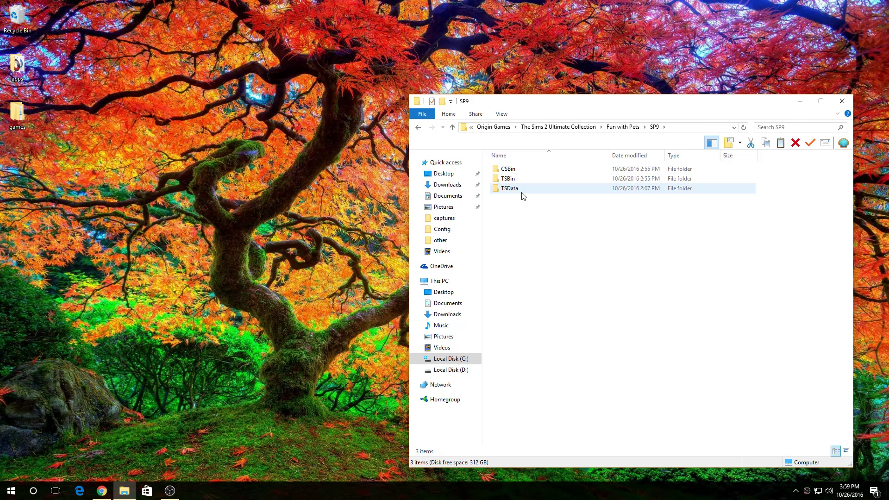
pyautogui.doubleClick(523, 193)
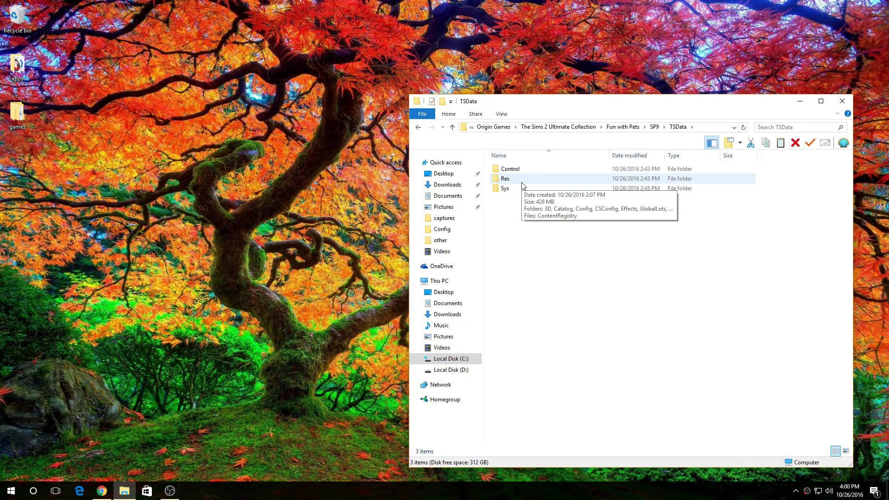
pyautogui.doubleClick(522, 184)
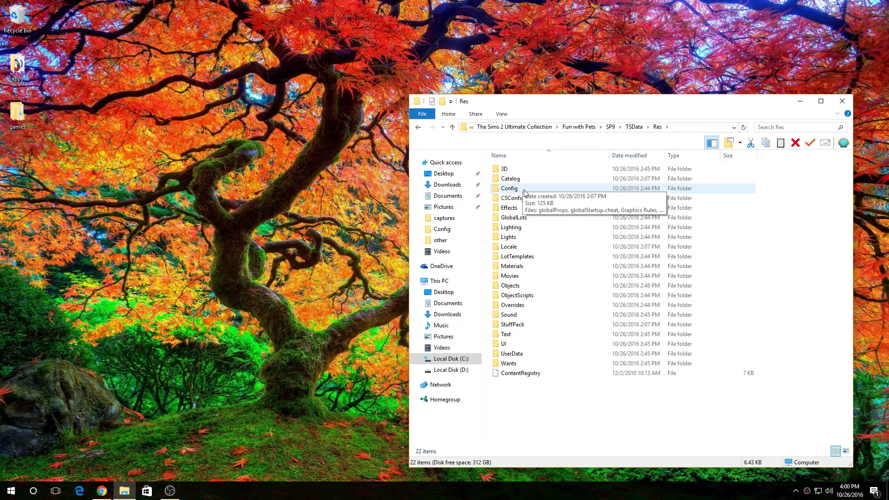
pyautogui.doubleClick(526, 190)
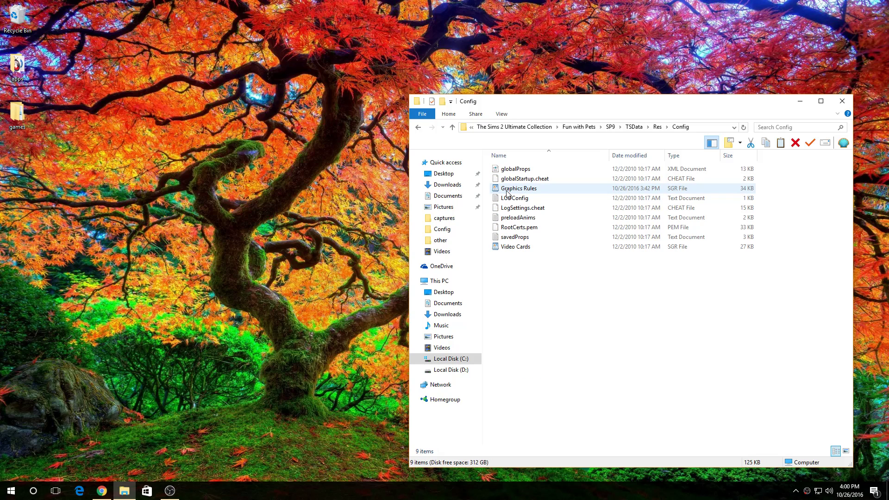
pyautogui.doubleClick(532, 190)
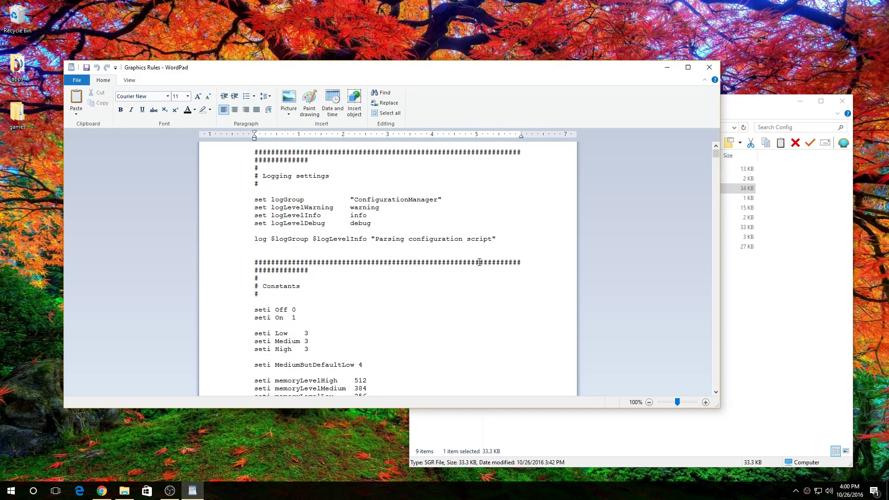
# Scroll down the Graphics Rules file to the ScreenModeResolution option settings.
pyautogui.scroll(-5, 382, 315)
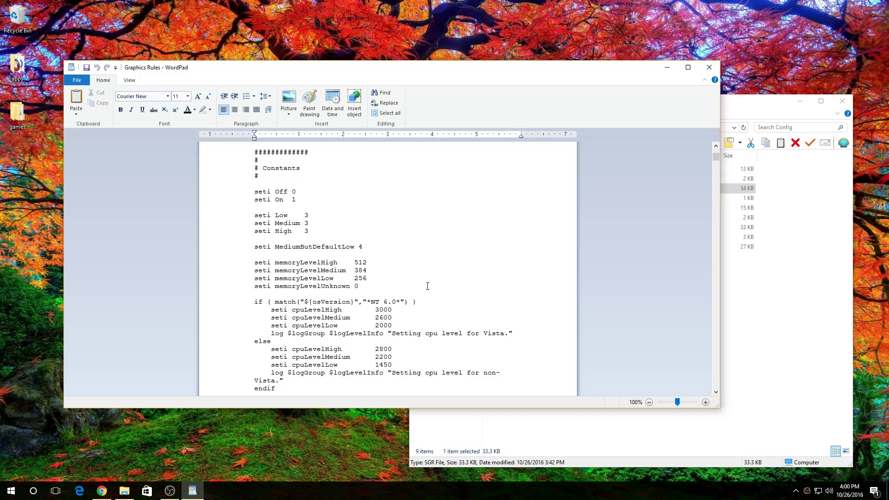
pyautogui.scroll(-20, 334, 217)
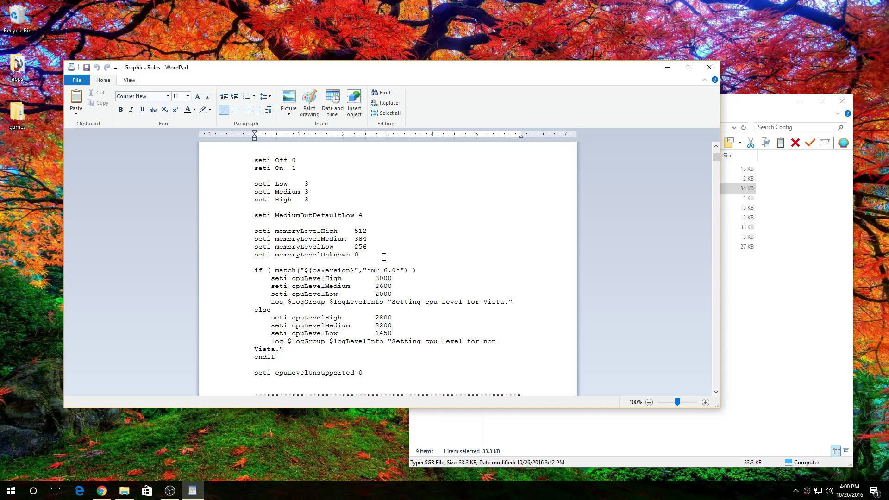
pyautogui.scroll(-20, 386, 264)
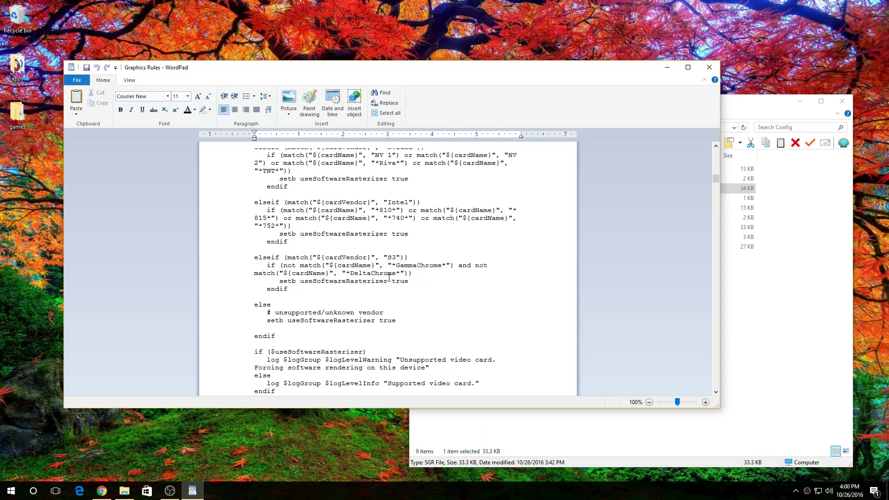
pyautogui.scroll(-20, 388, 278)
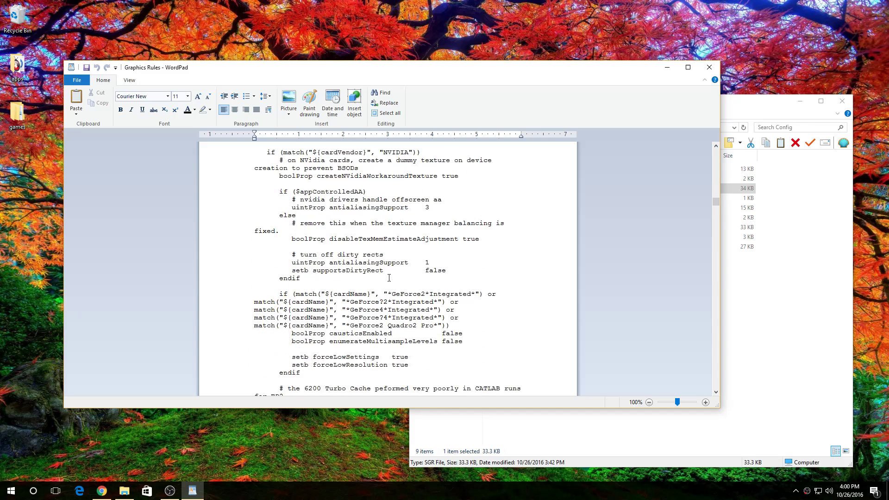
pyautogui.scroll(-20, 390, 282)
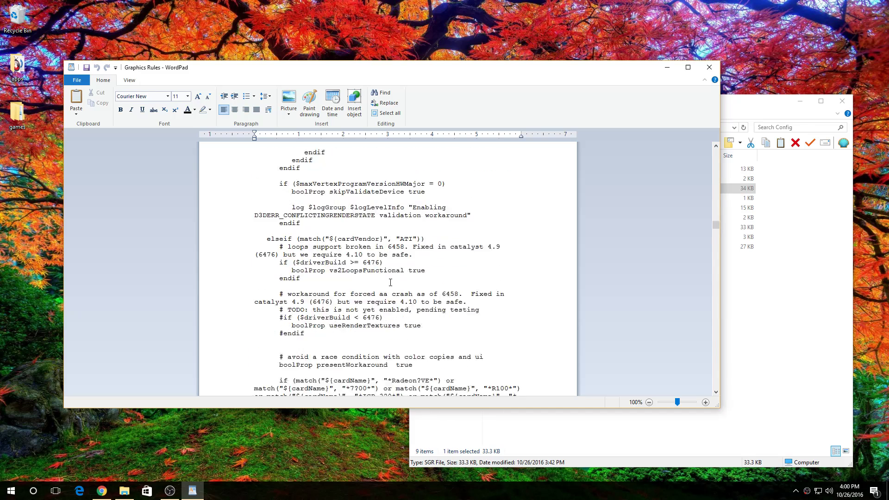
pyautogui.scroll(-20, 391, 281)
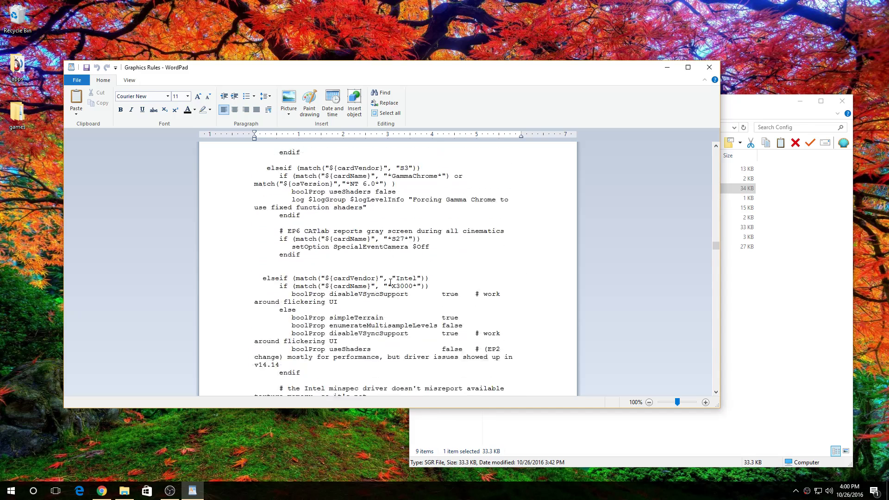
pyautogui.scroll(-20, 390, 282)
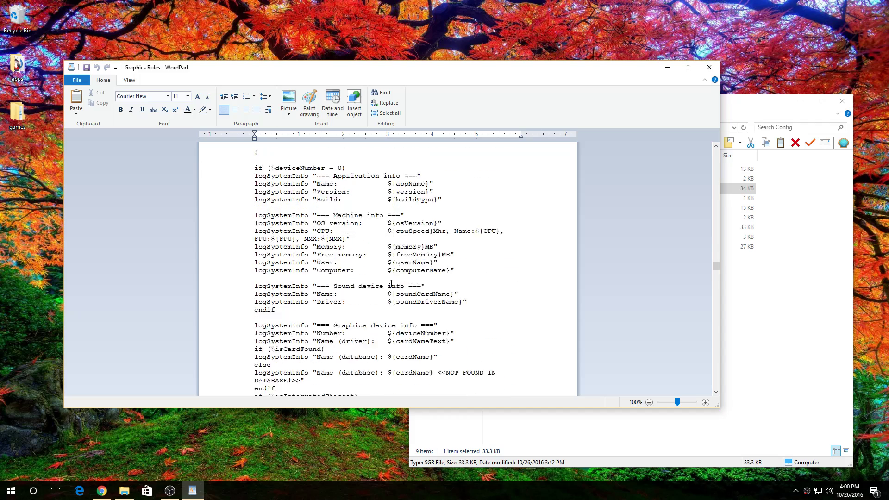
pyautogui.scroll(-20, 392, 285)
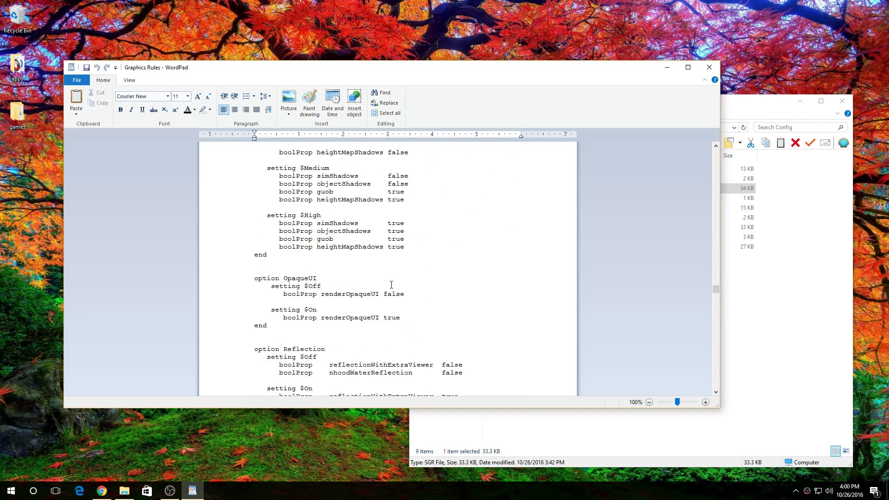
pyautogui.scroll(-20, 394, 295)
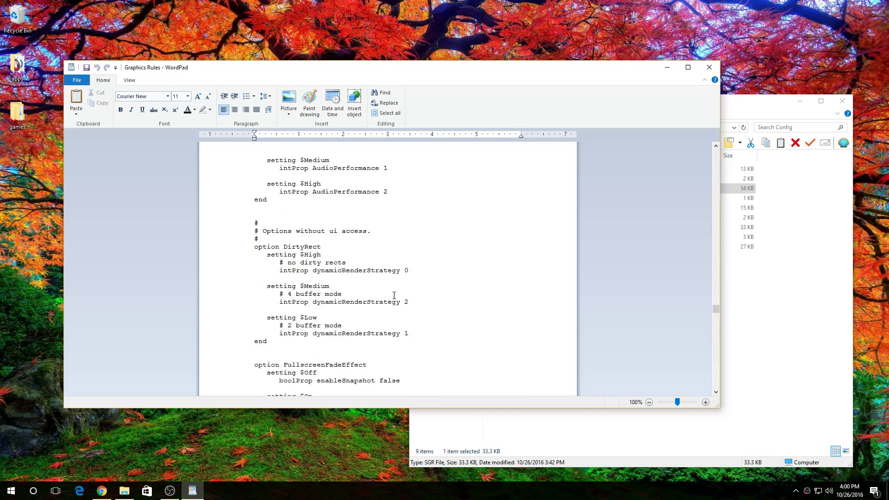
pyautogui.scroll(-6, 395, 305)
pyautogui.scroll(4, 395, 304)
pyautogui.scroll(-1, 394, 300)
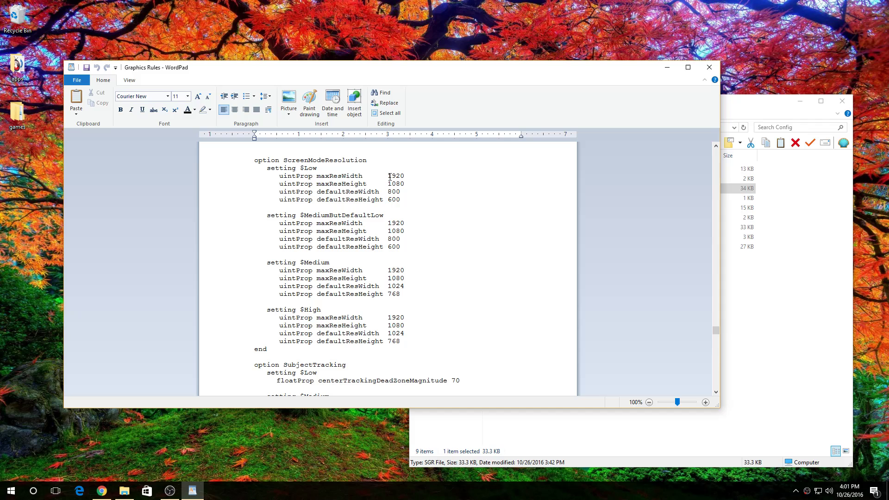
# Set the $Low maxResWidth to 1920 and maxResHeight to 1080.
pyautogui.moveTo(388, 176); pyautogui.dragTo(406, 185)
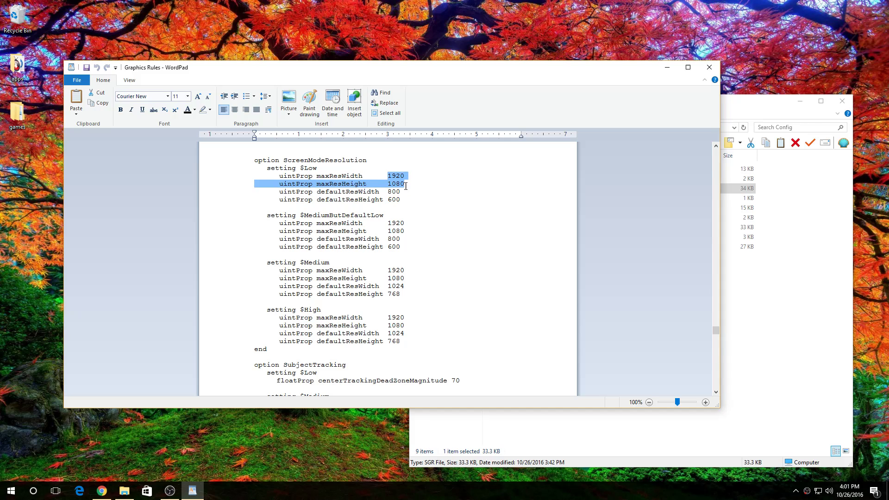
pyautogui.moveTo(388, 176); pyautogui.dragTo(406, 177)
pyautogui.write('1920')
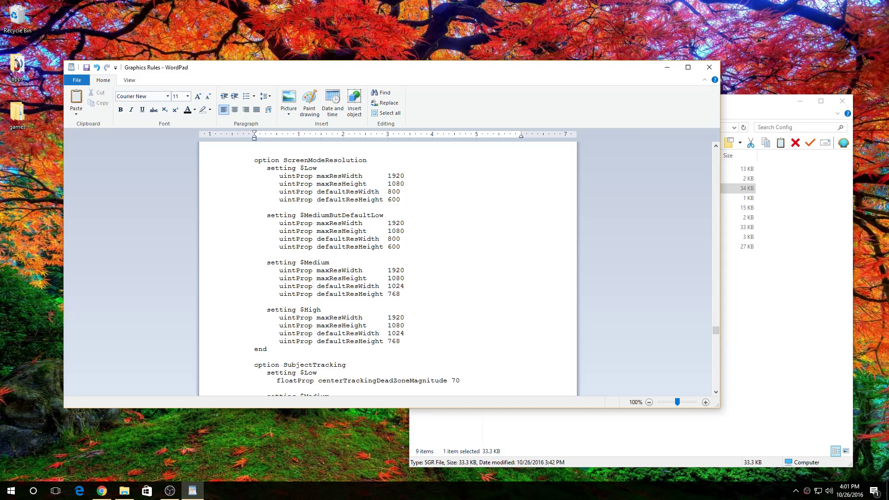
pyautogui.moveTo(388, 185); pyautogui.dragTo(407, 187)
pyautogui.write('1080')
# Copy the $Low maxResWidth and maxResHeight lines over the $MediumButDefaultLow ones.
pyautogui.moveTo(279, 176); pyautogui.dragTo(402, 186)
pyautogui.rightClick(401, 186)
pyautogui.click(412, 199)
pyautogui.moveTo(388, 223); pyautogui.dragTo(393, 223)
pyautogui.moveTo(280, 223); pyautogui.dragTo(402, 233)
pyautogui.rightClick(402, 233)
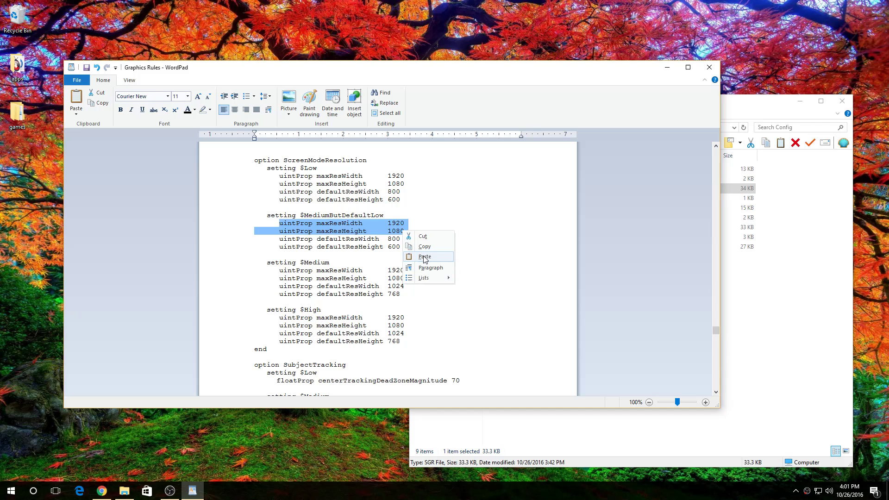
pyautogui.click(424, 257)
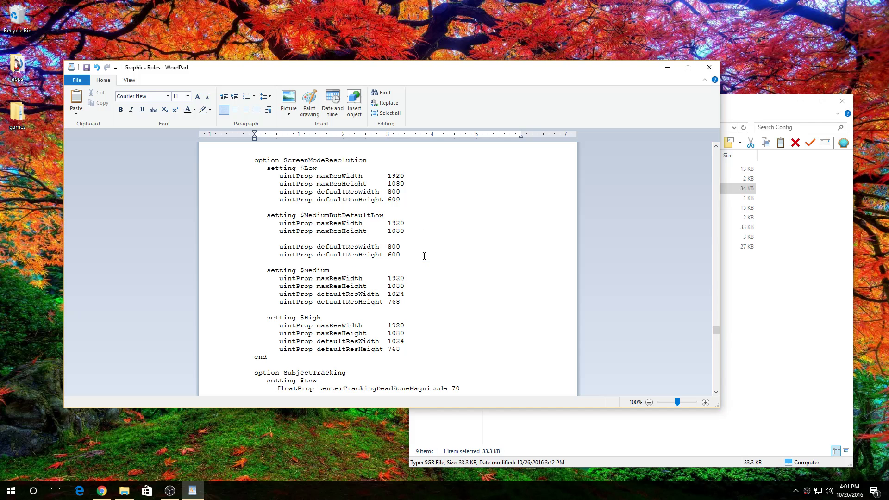
# Remove the extra blank line after maxResHeight and review the resolution settings.
pyautogui.press('BackSpace')
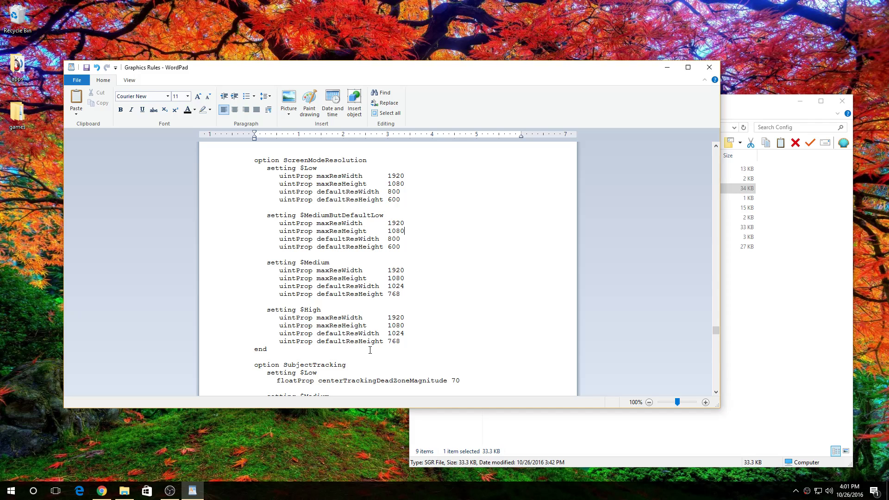
pyautogui.scroll(-4, 326, 347)
pyautogui.scroll(5, 420, 301)
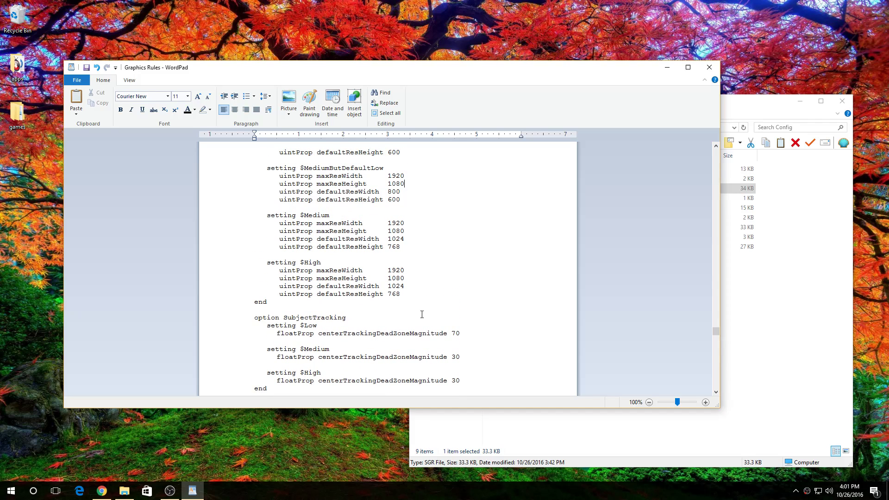
pyautogui.scroll(1, 415, 315)
pyautogui.scroll(-2, 416, 316)
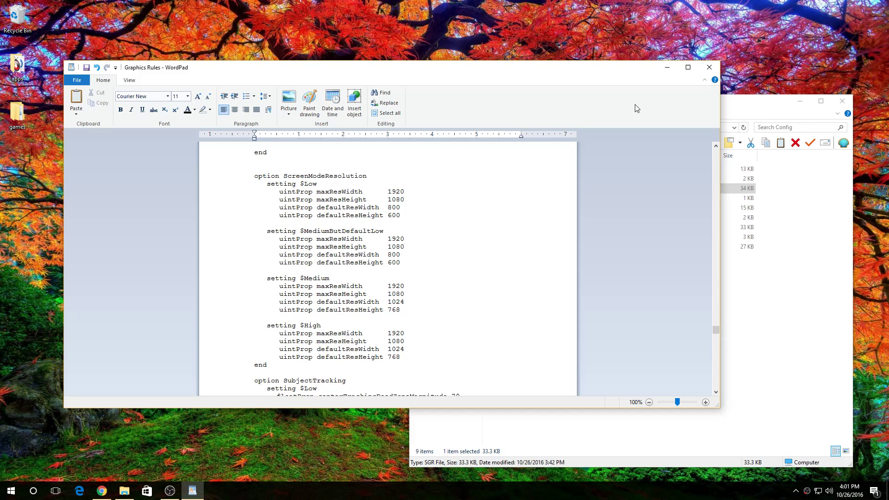
# Close Graphics Rules without saving, declining the plain-text save, and close the Config window.
pyautogui.click(715, 71)
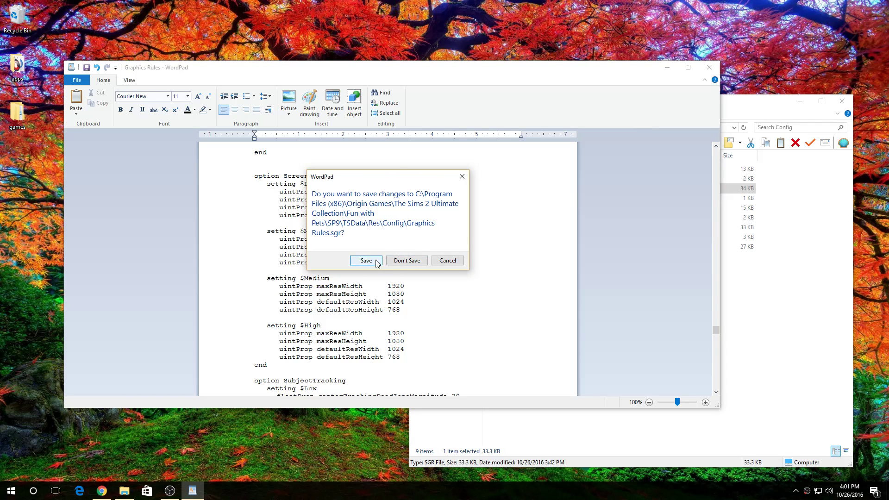
pyautogui.click(376, 260)
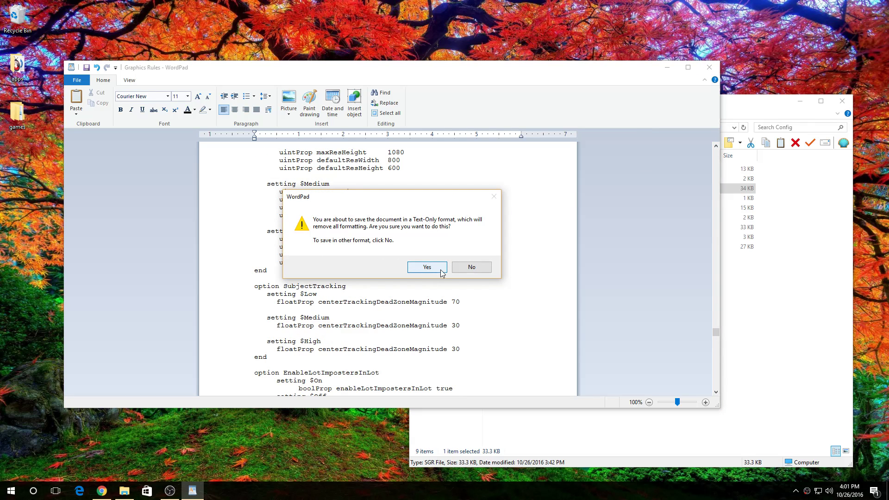
pyautogui.click(471, 267)
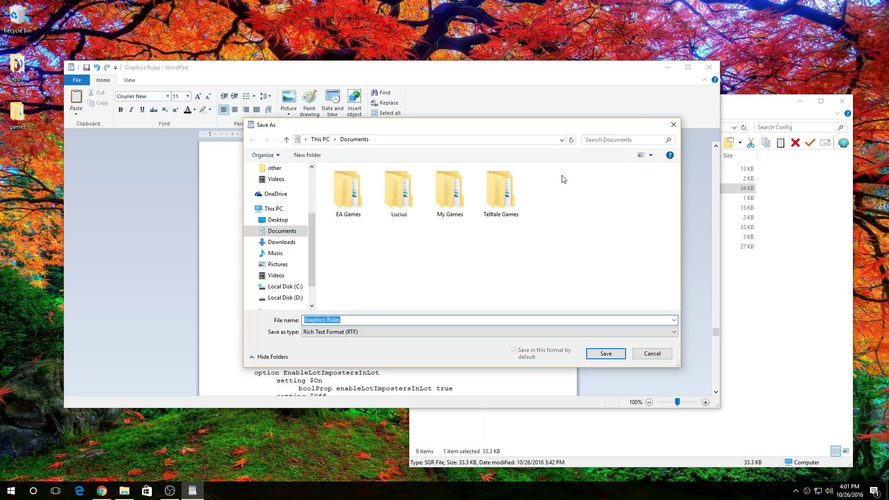
pyautogui.click(675, 127)
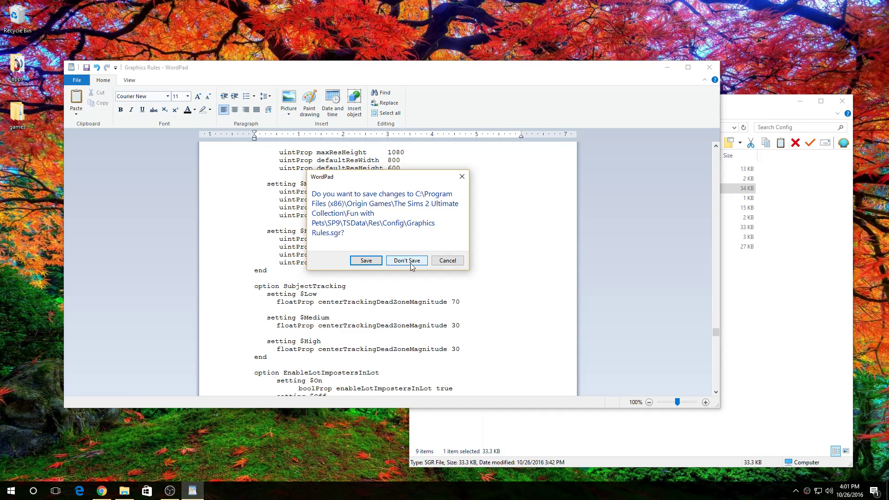
pyautogui.click(411, 263)
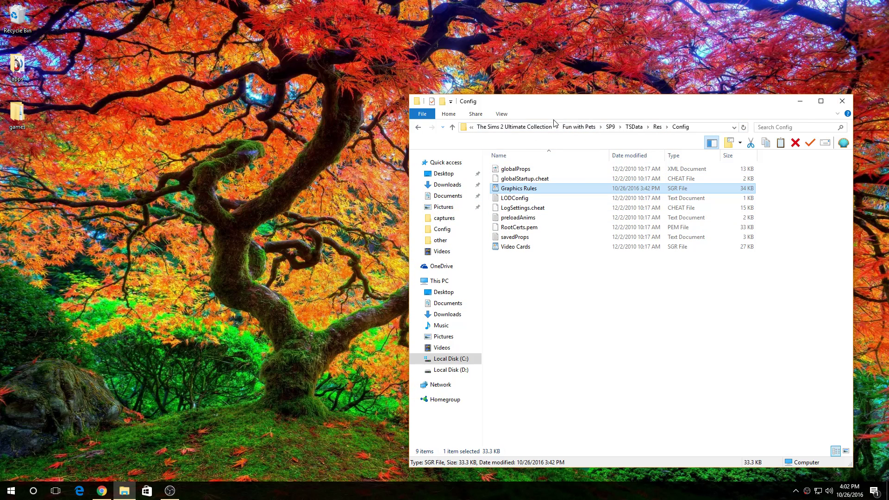
pyautogui.click(842, 101)
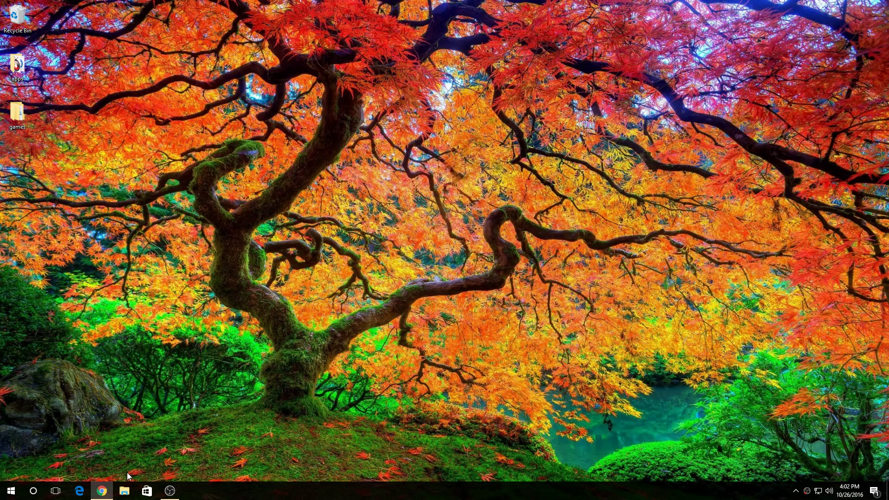
pyautogui.moveTo(102, 495)
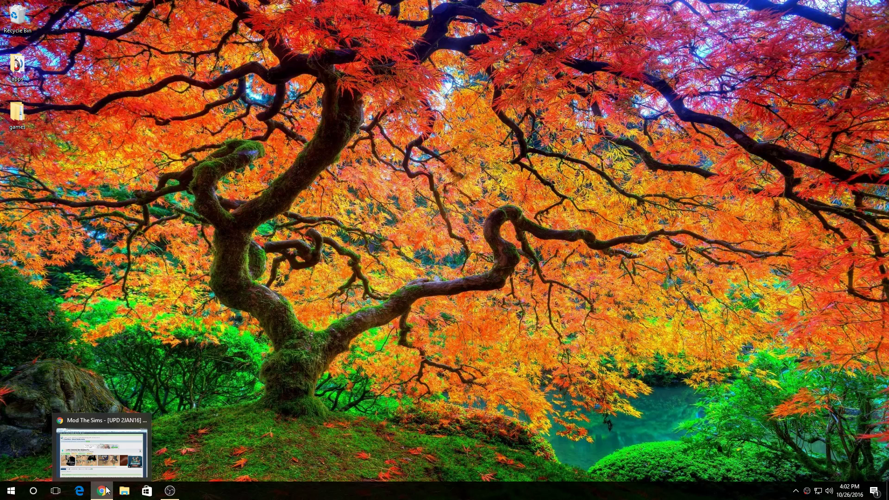
pyautogui.click(112, 465)
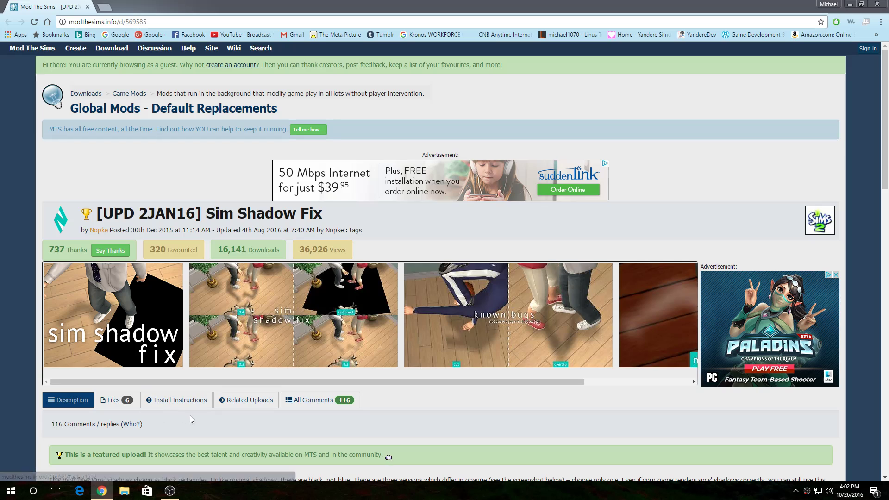
pyautogui.scroll(-4, 190, 416)
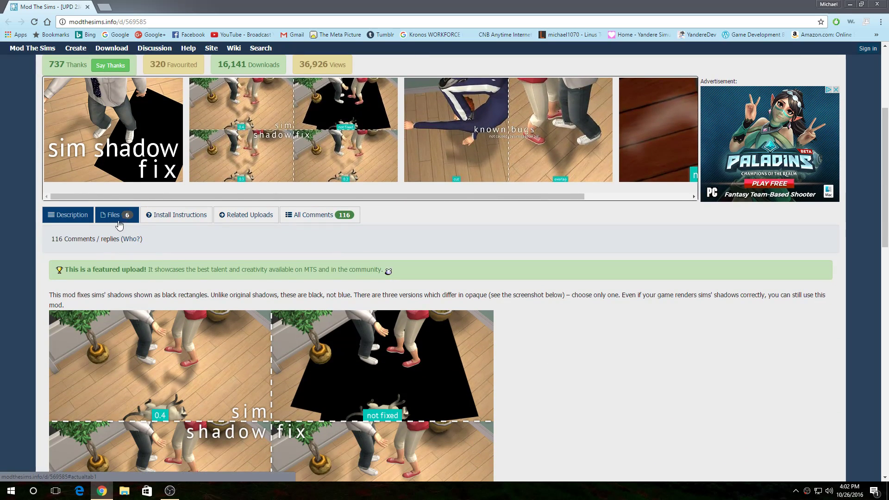
pyautogui.scroll(4, 125, 226)
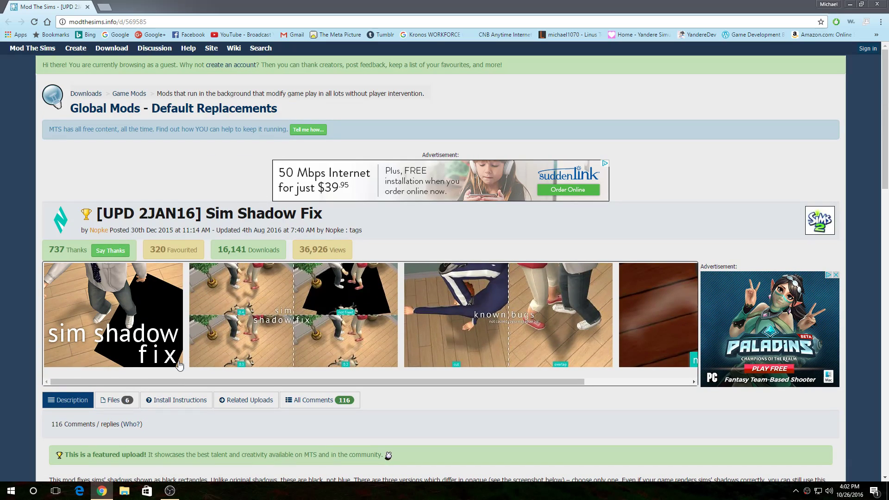
pyautogui.click(134, 403)
pyautogui.scroll(-5, 134, 403)
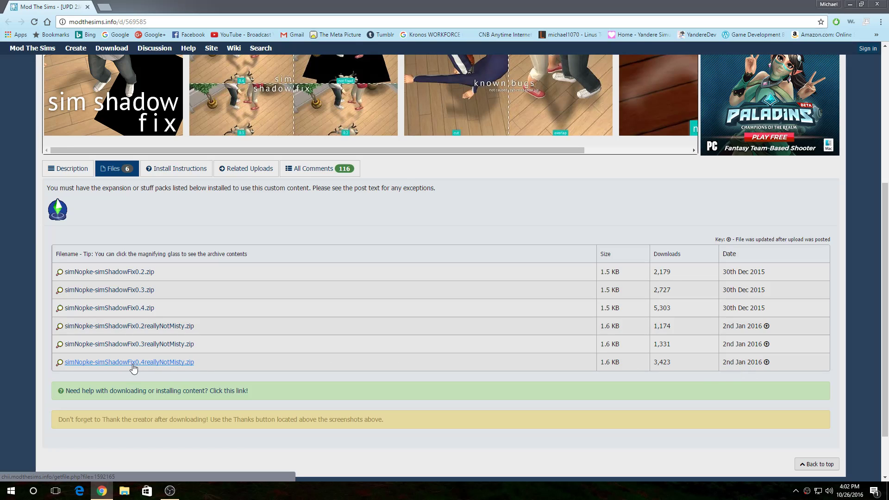
pyautogui.click(850, 6)
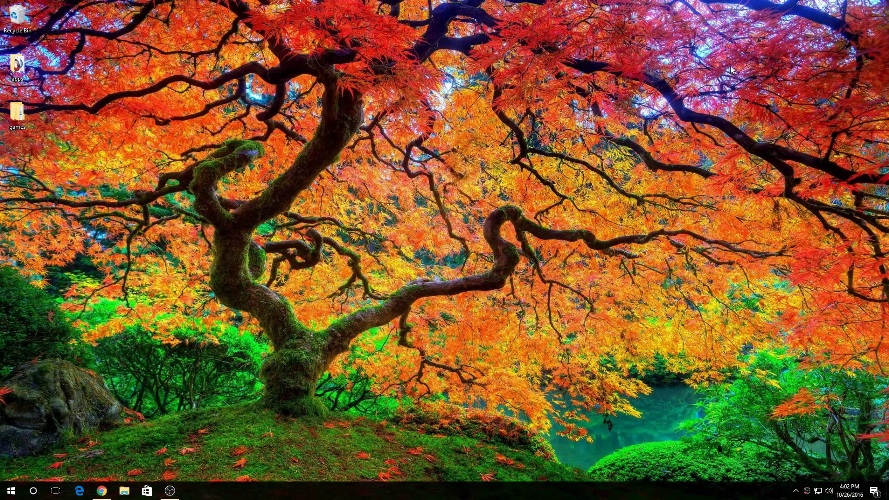
# Check the Mods folder under Documents\EA Games\The Sims 2 Ultimate Collection, then close it.
pyautogui.click(131, 495)
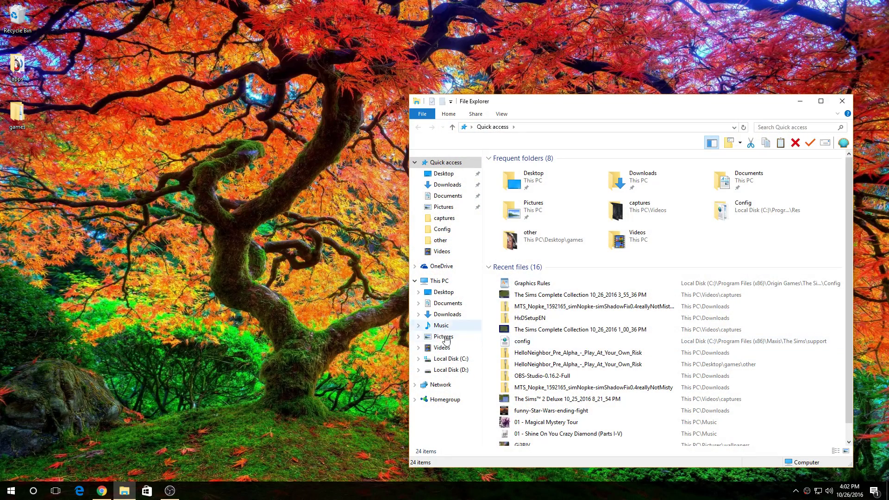
pyautogui.click(447, 303)
pyautogui.click(518, 194)
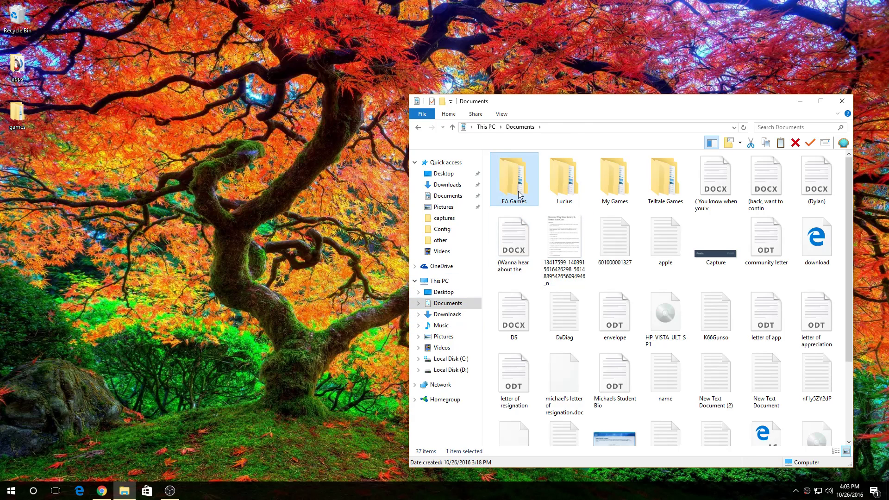
pyautogui.doubleClick(518, 194)
pyautogui.doubleClick(561, 170)
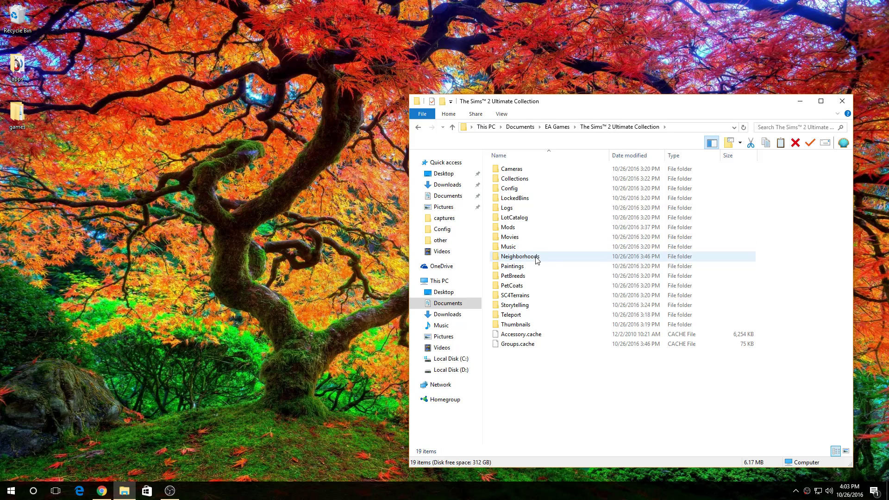
pyautogui.doubleClick(524, 228)
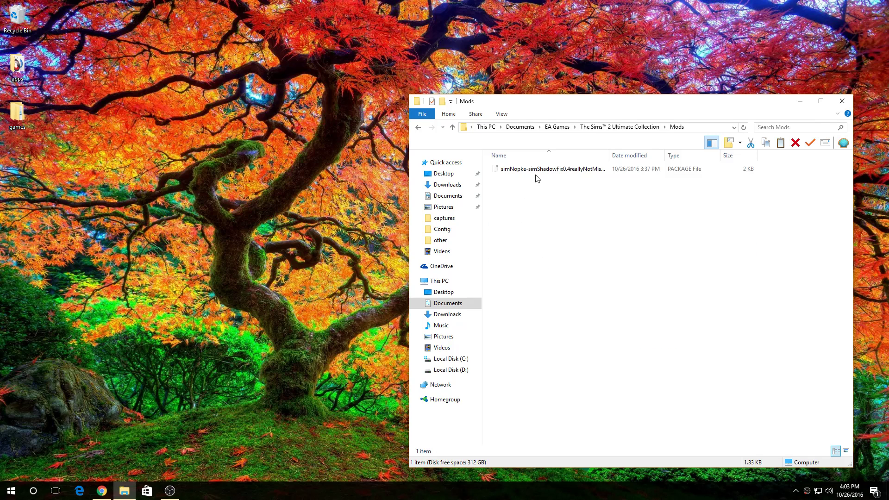
pyautogui.click(842, 101)
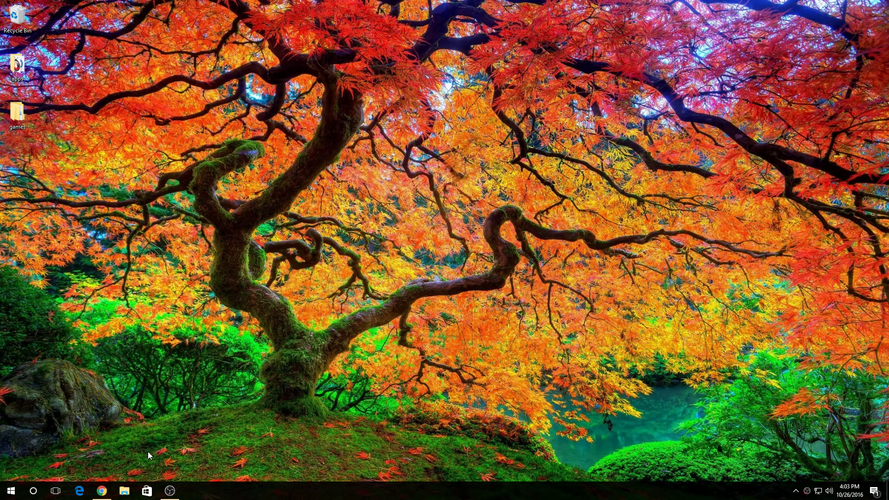
# Launch The Sims 2 Ultimate Collection from the desktop games\the sims folder.
pyautogui.doubleClick(18, 116)
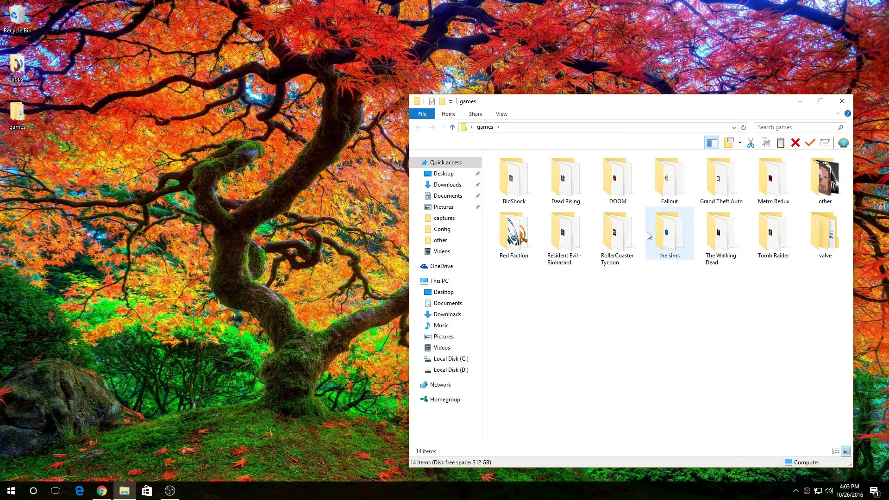
pyautogui.doubleClick(666, 234)
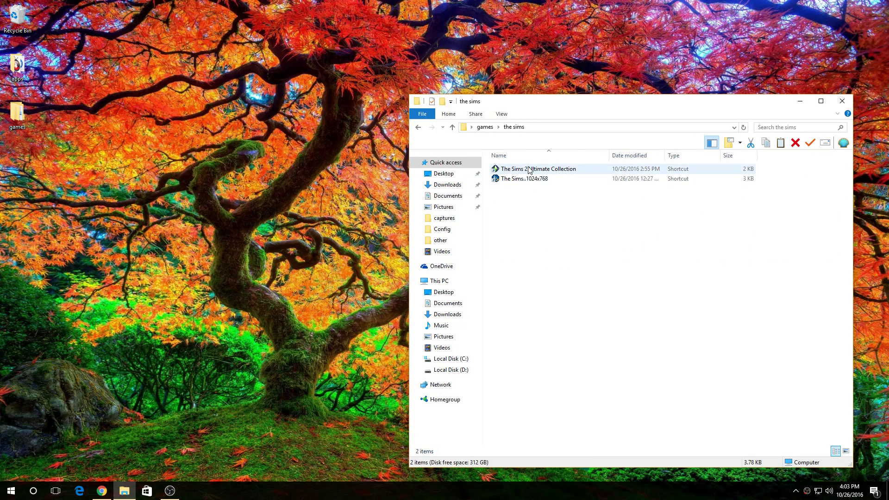
pyautogui.doubleClick(529, 170)
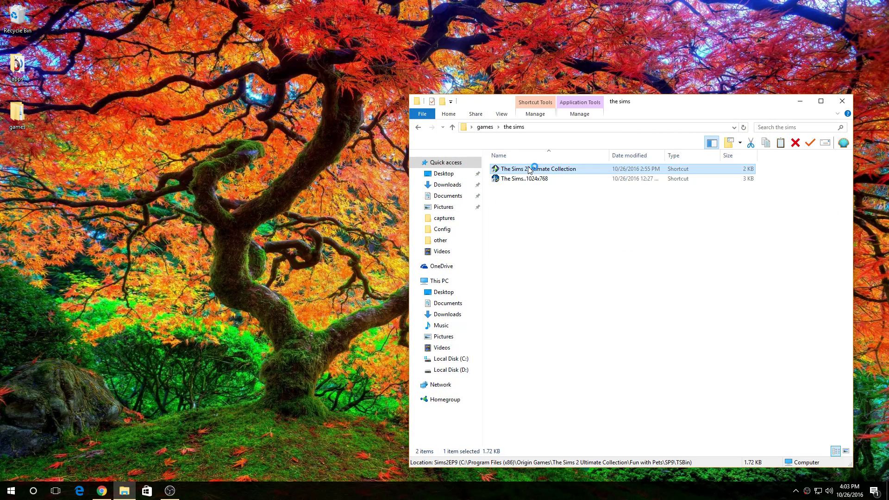
pyautogui.click(796, 101)
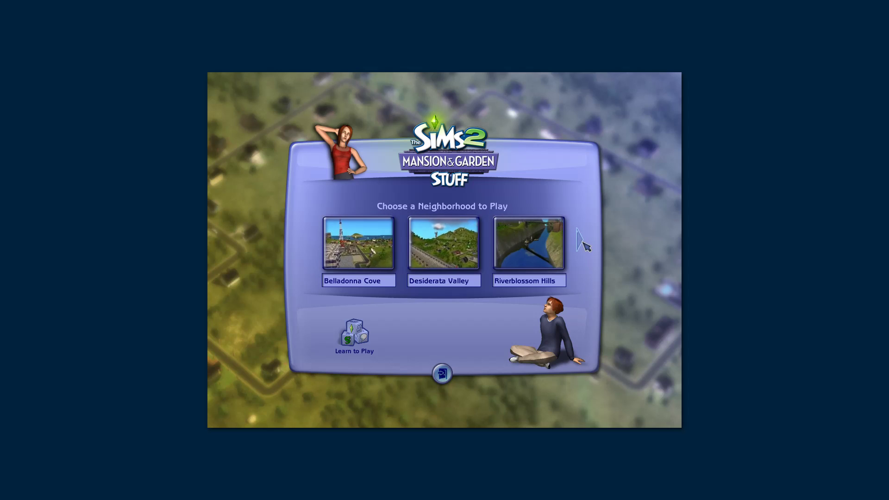
# Choose Pleasantview from the neighborhood list, play it, and dismiss the expansion-pack notice.
pyautogui.click(581, 239)
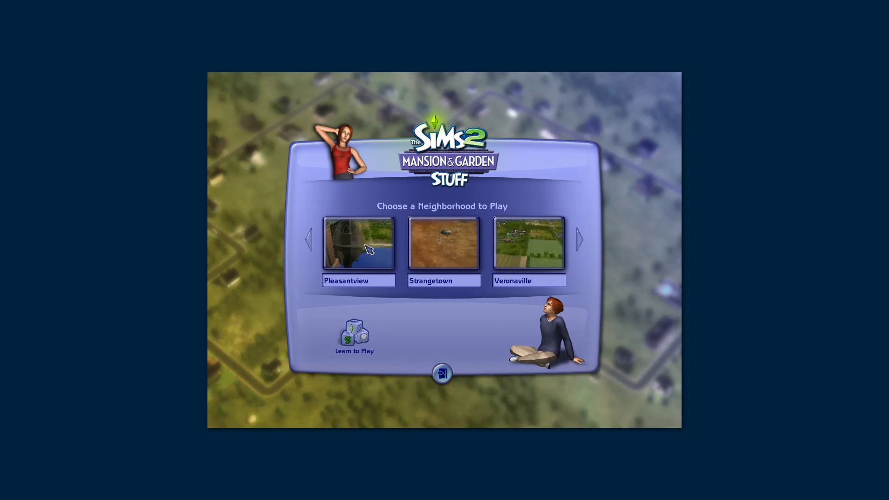
pyautogui.click(369, 249)
pyautogui.click(424, 358)
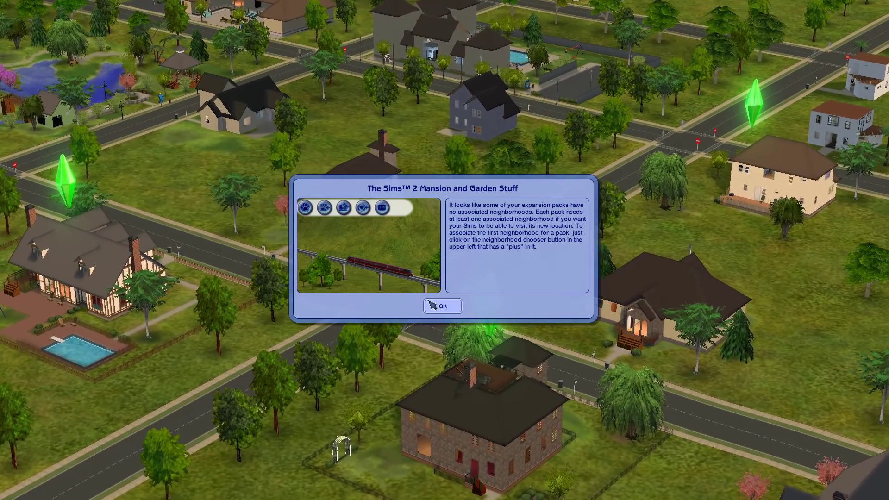
pyautogui.click(438, 306)
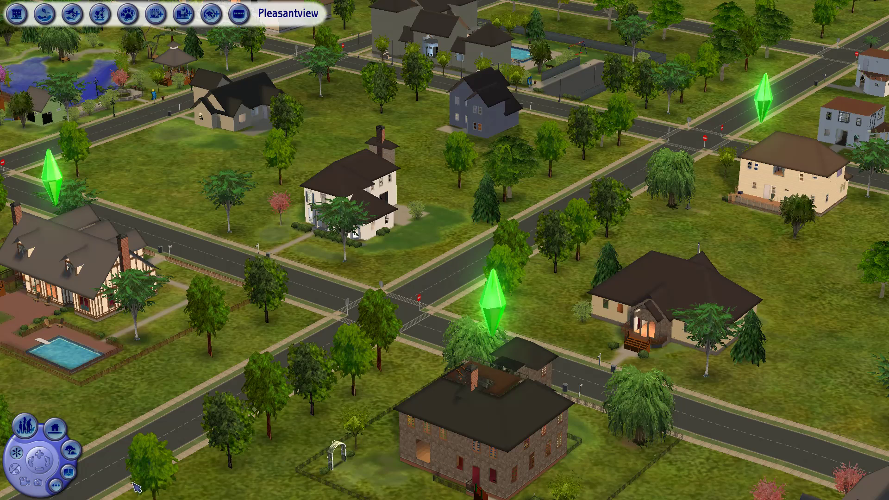
# Check that 1920x1080 appears in the Graphics/Performance Screen Size list, then open the family bin.
pyautogui.click(55, 485)
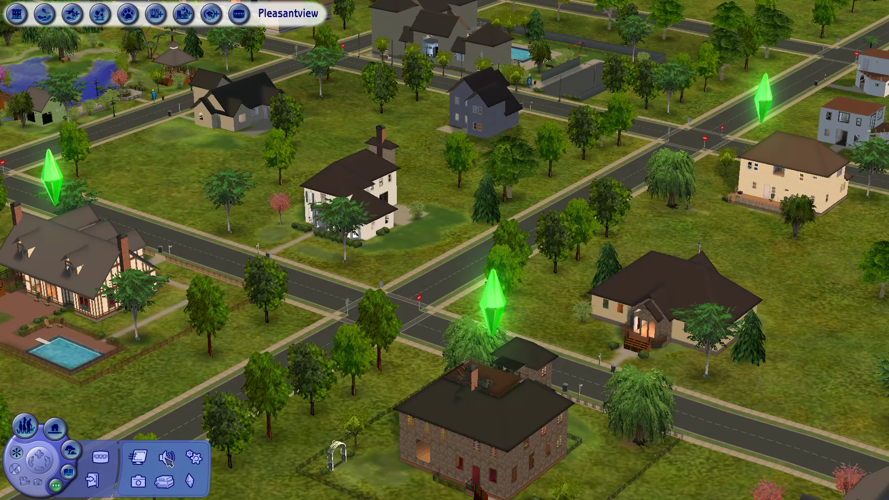
pyautogui.click(138, 457)
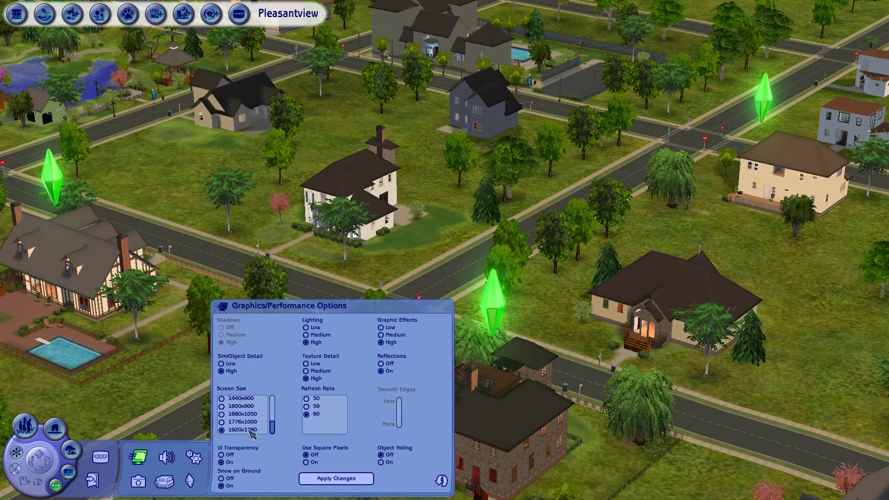
pyautogui.moveTo(272, 427); pyautogui.dragTo(280, 444)
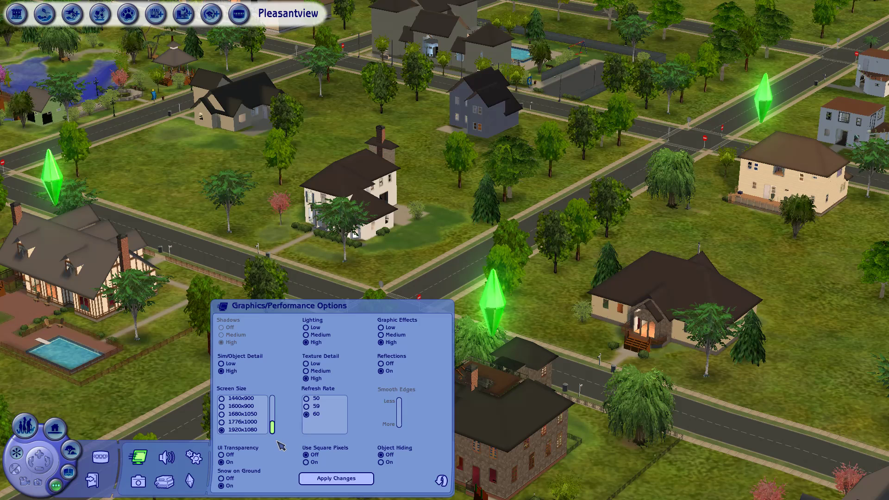
pyautogui.click(29, 436)
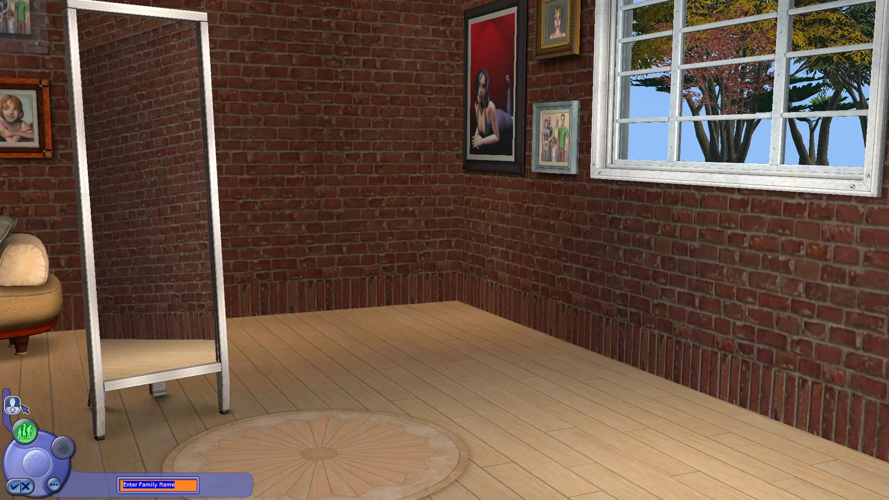
# Add a new adult Sim to the family in Create-A-Family.
pyautogui.click(19, 405)
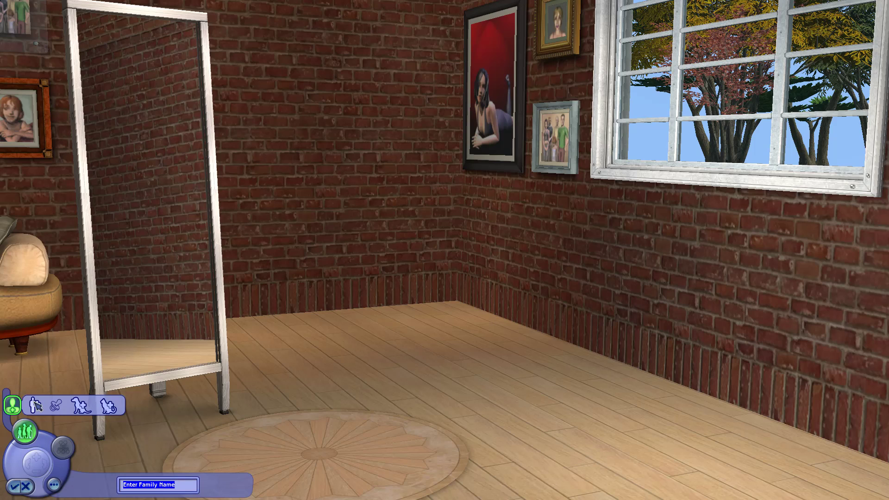
pyautogui.click(37, 405)
pyautogui.click(39, 408)
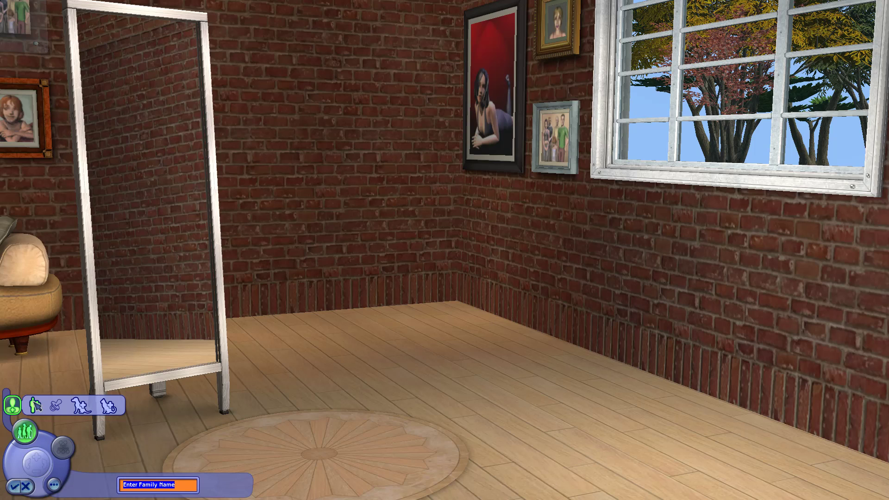